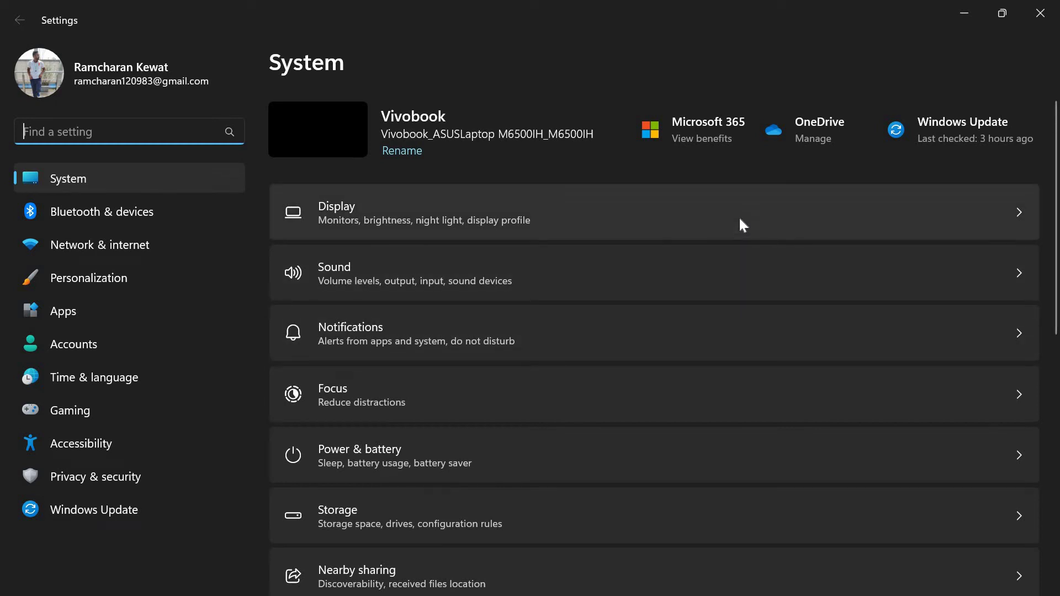
Step: Check the HDR page and Advanced display, finding 8-bit SDR on the Microsoft Basic Display Driver
{"action": "left_click", "coordinate": [738, 216]}
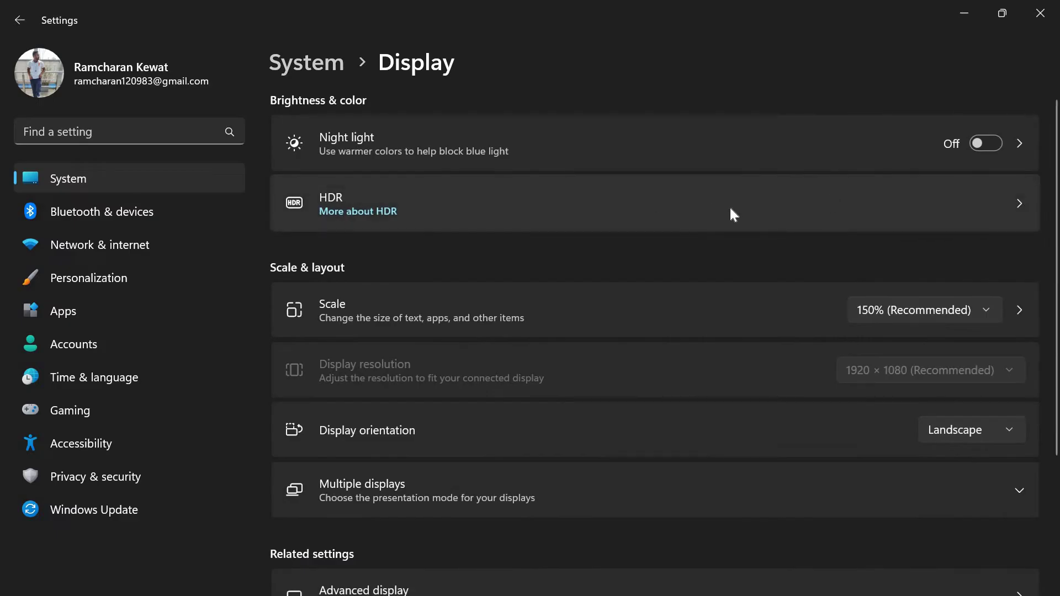
{"action": "left_click", "coordinate": [730, 215]}
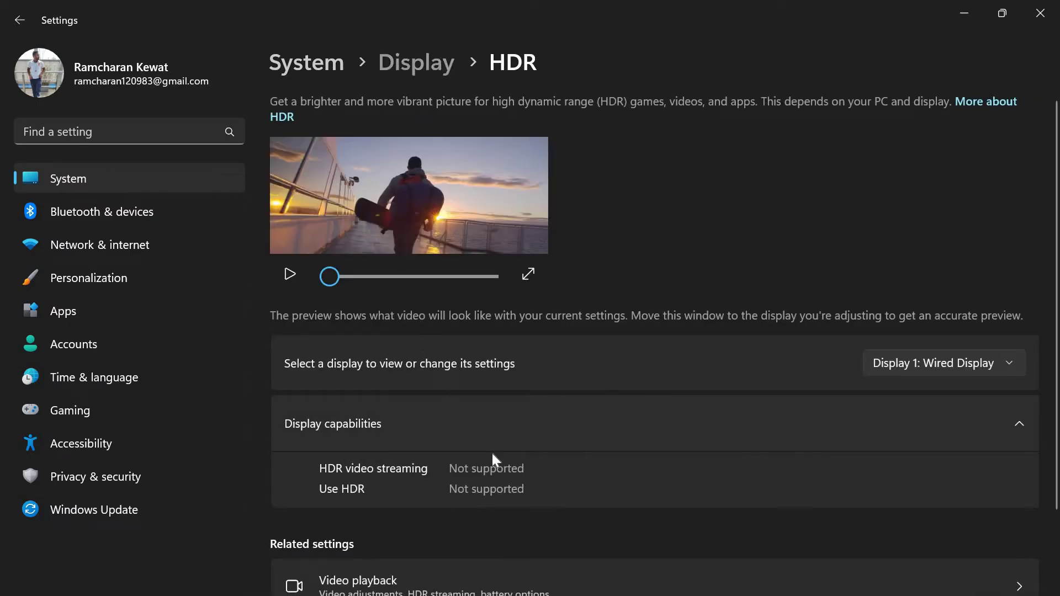
{"action": "key", "text": "alt+Left"}
{"action": "scroll", "coordinate": [517, 442], "scroll_direction": "down", "scroll_amount": 2}
{"action": "scroll", "coordinate": [520, 438], "scroll_direction": "down", "scroll_amount": 1}
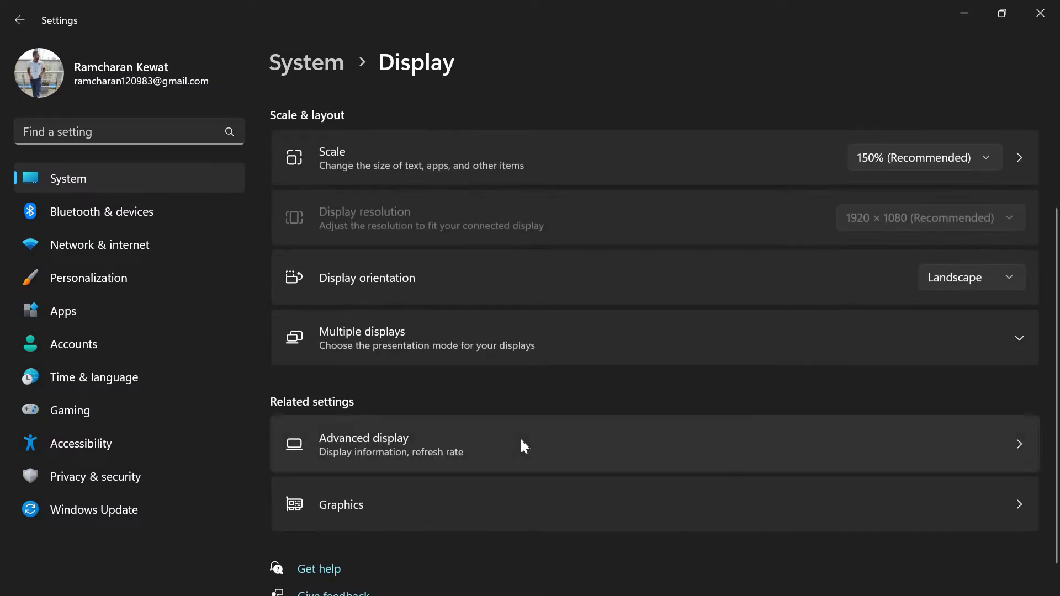
{"action": "left_click", "coordinate": [544, 428]}
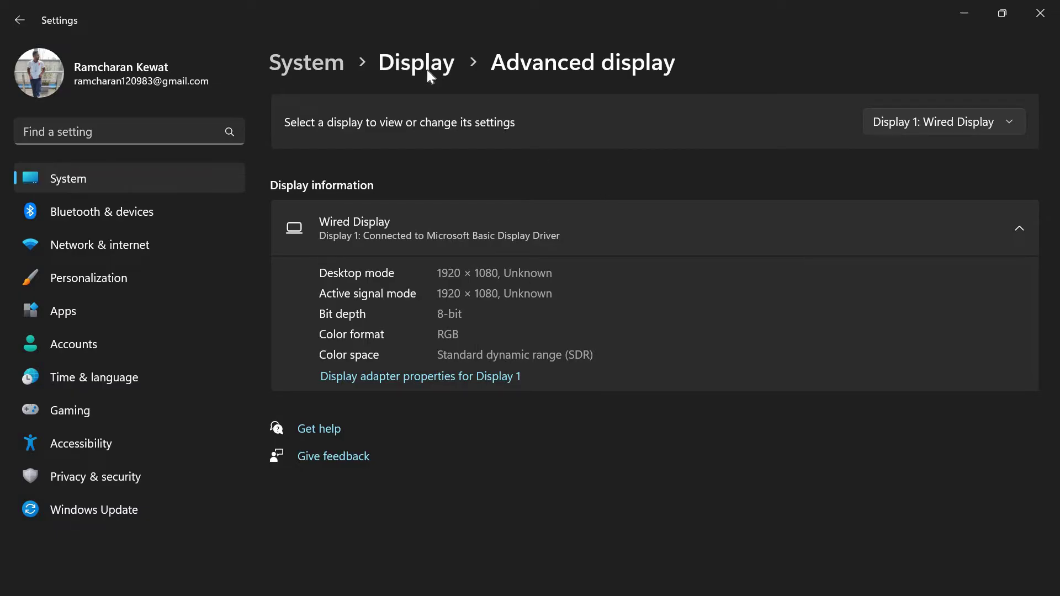
{"action": "left_click", "coordinate": [321, 55]}
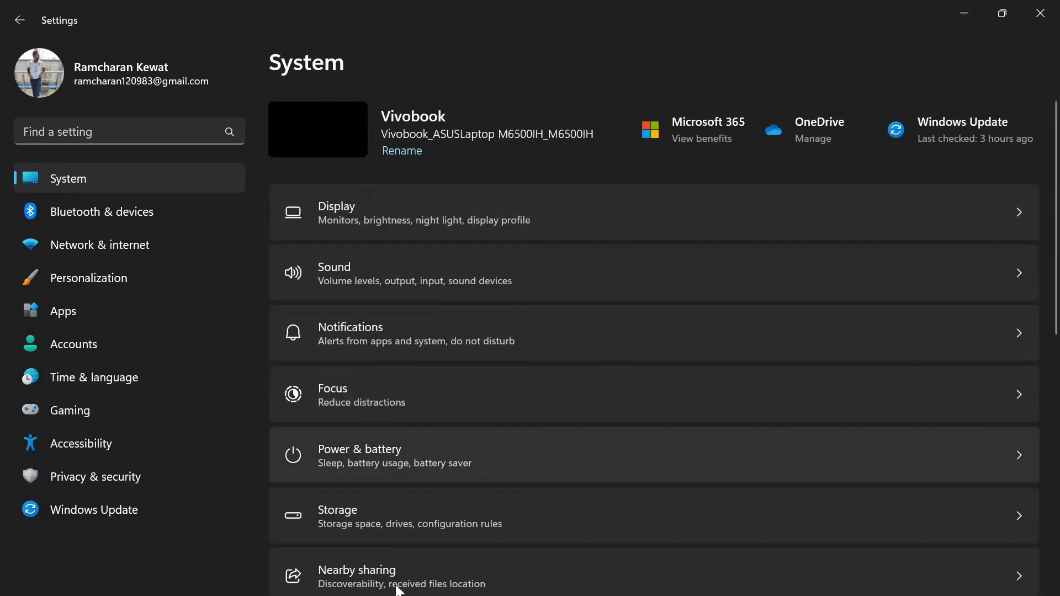
Step: Launch Device Manager from the Start search for 'device'
{"action": "key", "text": "super"}
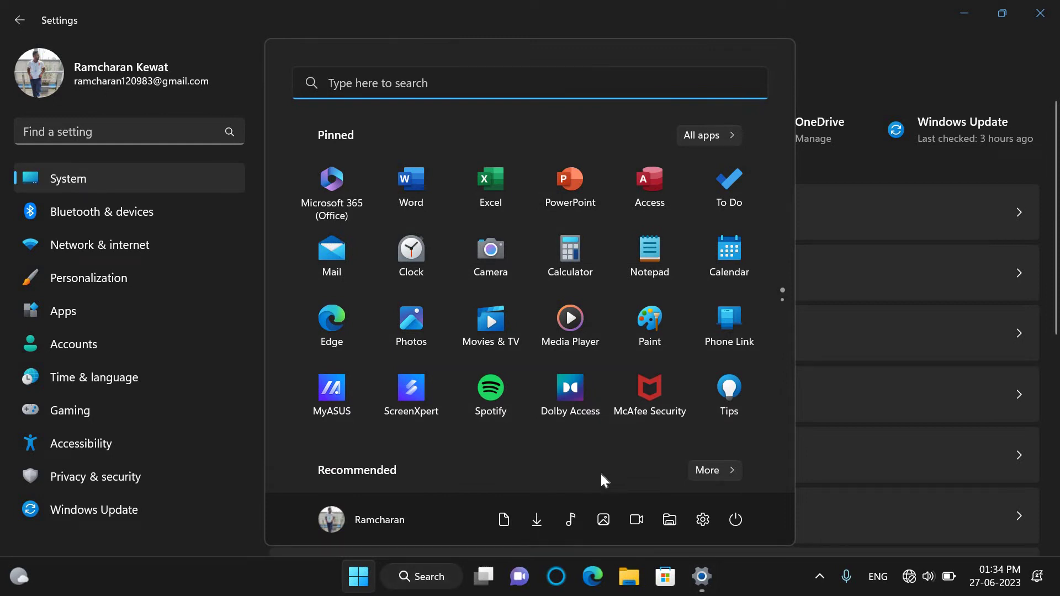
{"action": "type", "text": "device"}
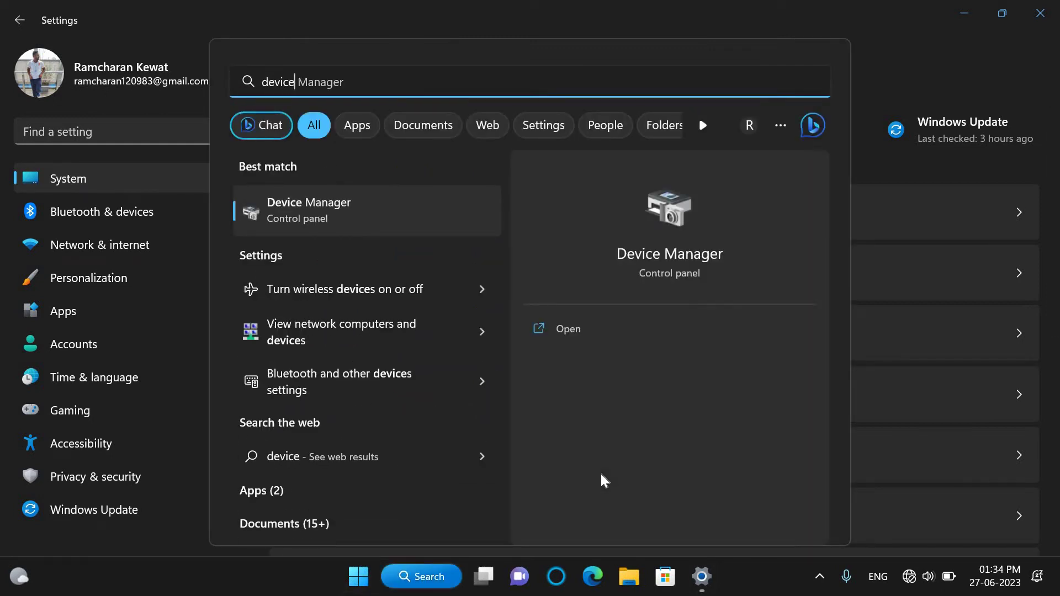
{"action": "left_click", "coordinate": [374, 224]}
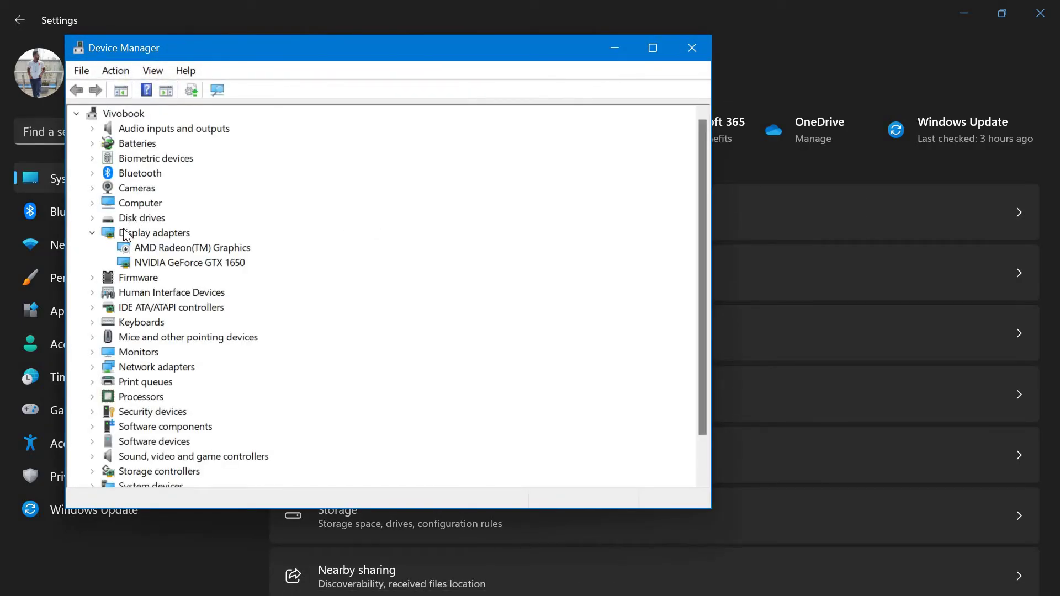
Step: Expand Display adapters and bring up the context menu for AMD Radeon(TM) Graphics
{"action": "left_click", "coordinate": [163, 238]}
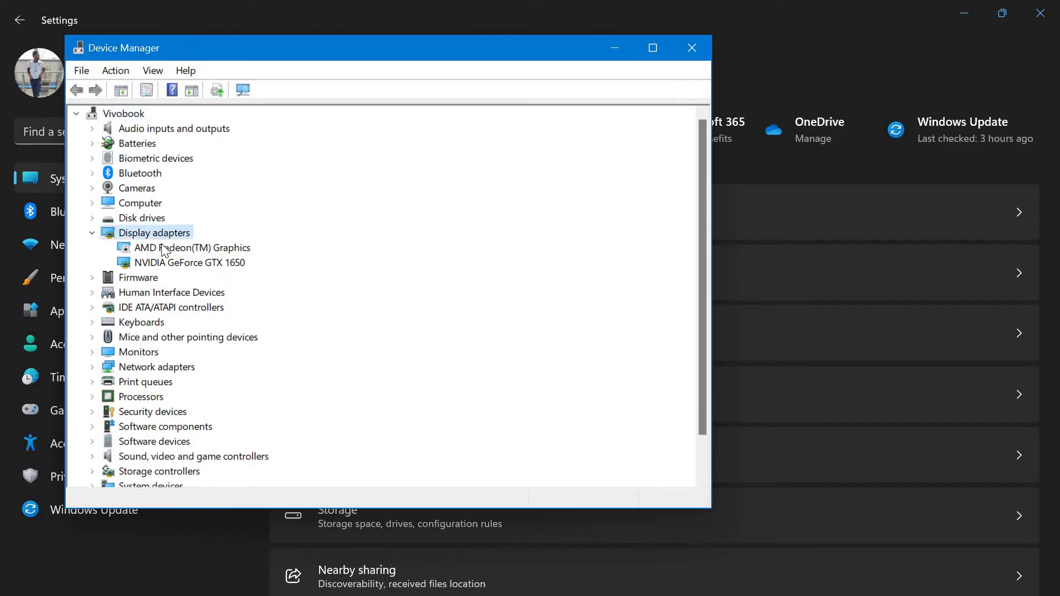
{"action": "left_click", "coordinate": [184, 248]}
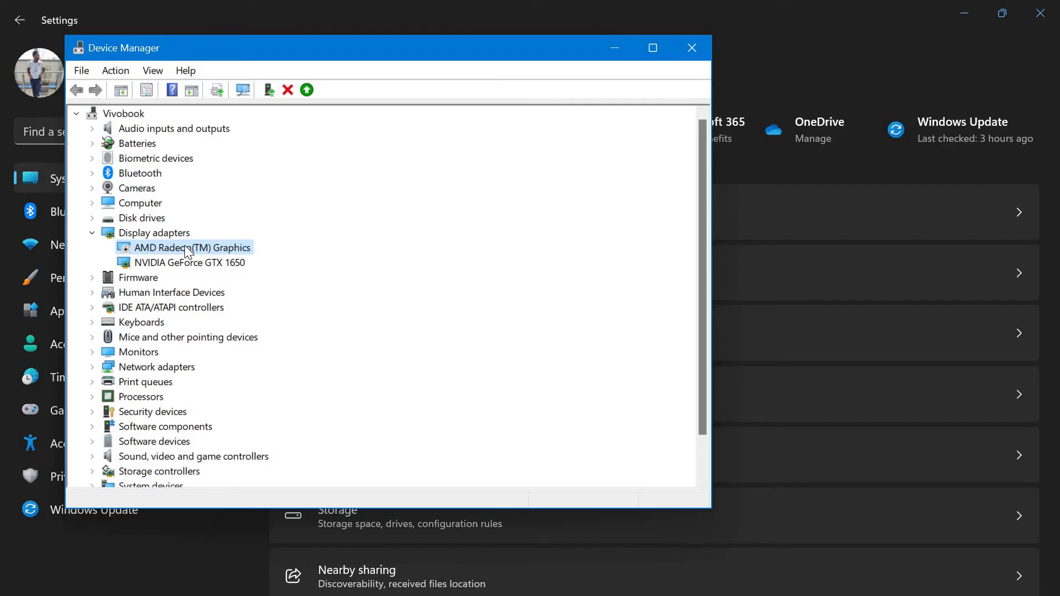
{"action": "right_click", "coordinate": [186, 247]}
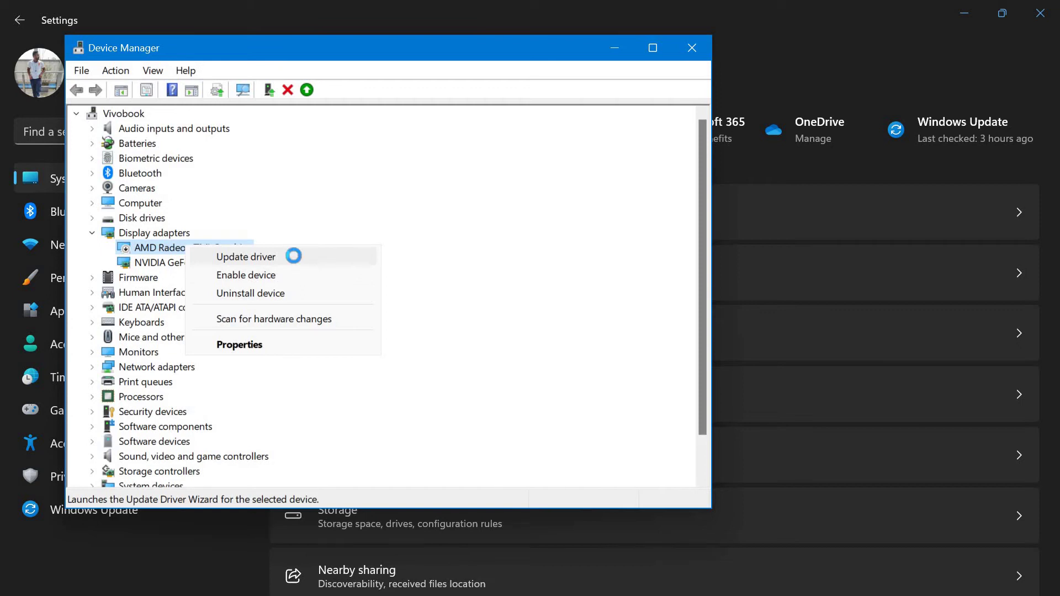
Step: Reinstall the AMD Radeon(TM) Graphics driver from the list of compatible drivers on the computer
{"action": "left_click", "coordinate": [294, 257]}
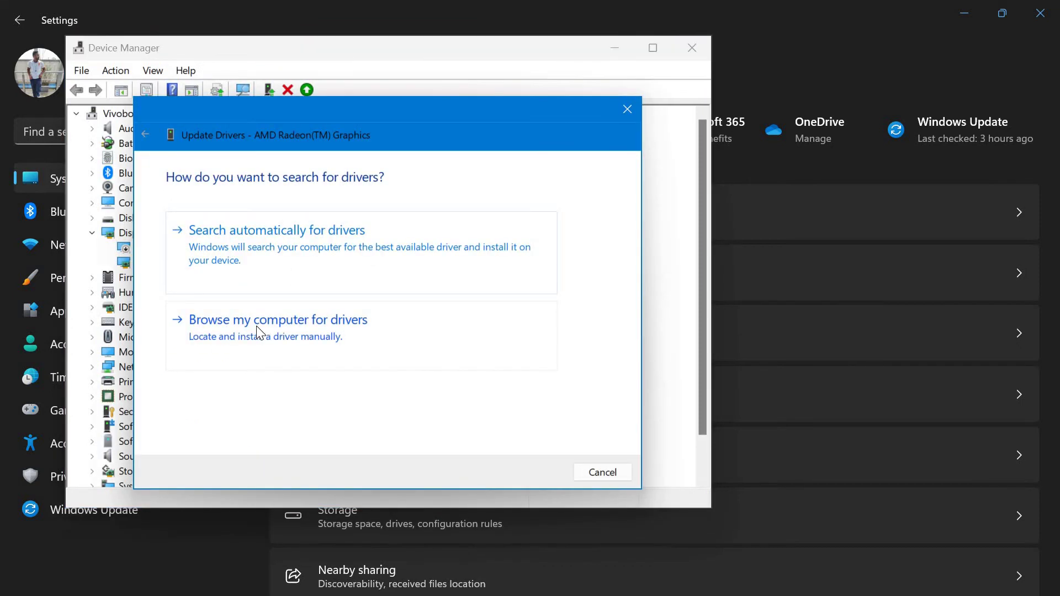
{"action": "left_click", "coordinate": [249, 370]}
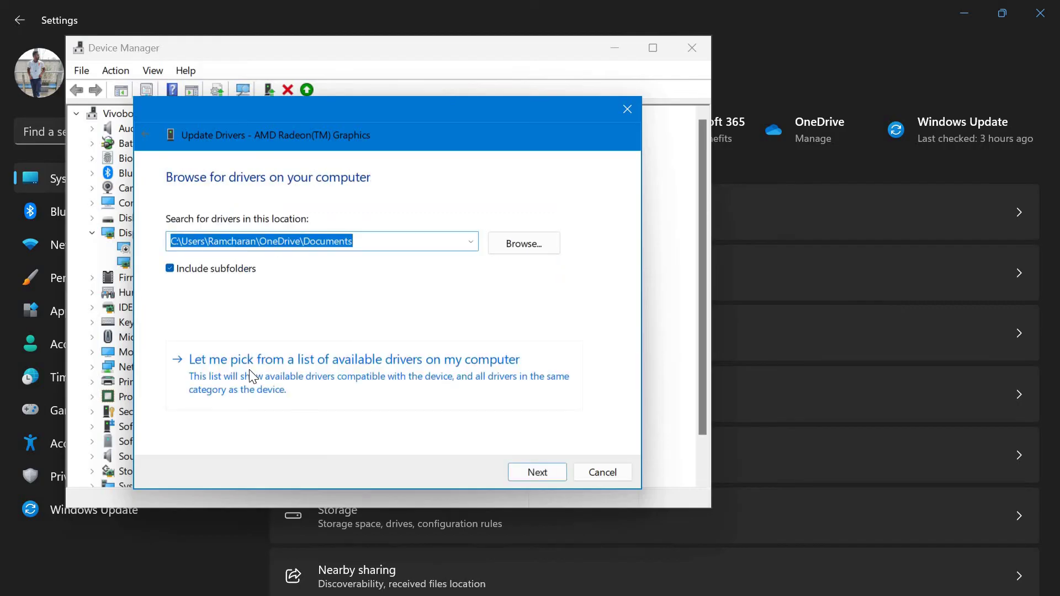
{"action": "left_click", "coordinate": [250, 373]}
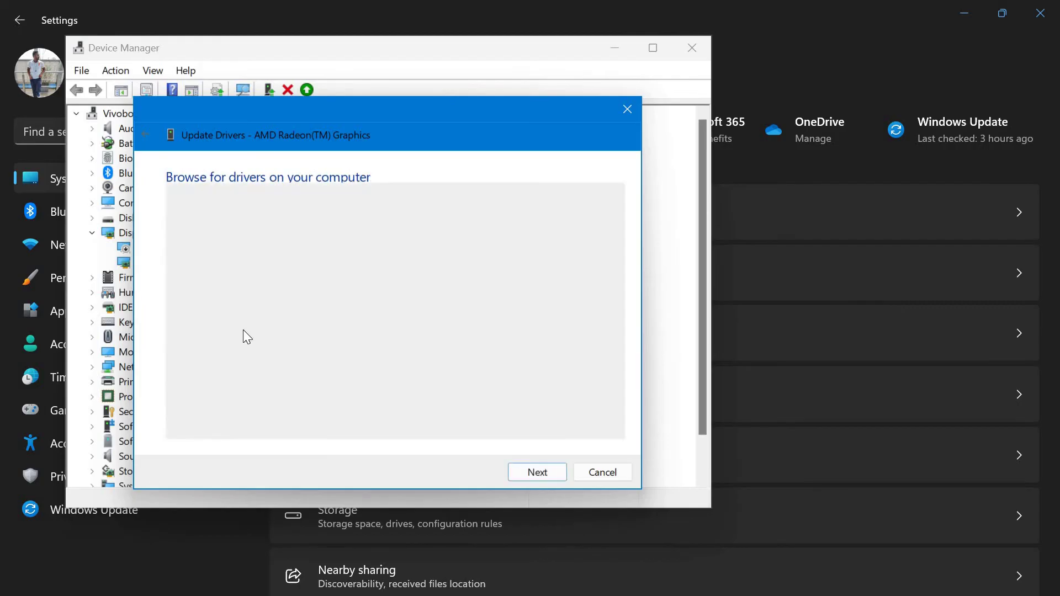
{"action": "left_click", "coordinate": [223, 323]}
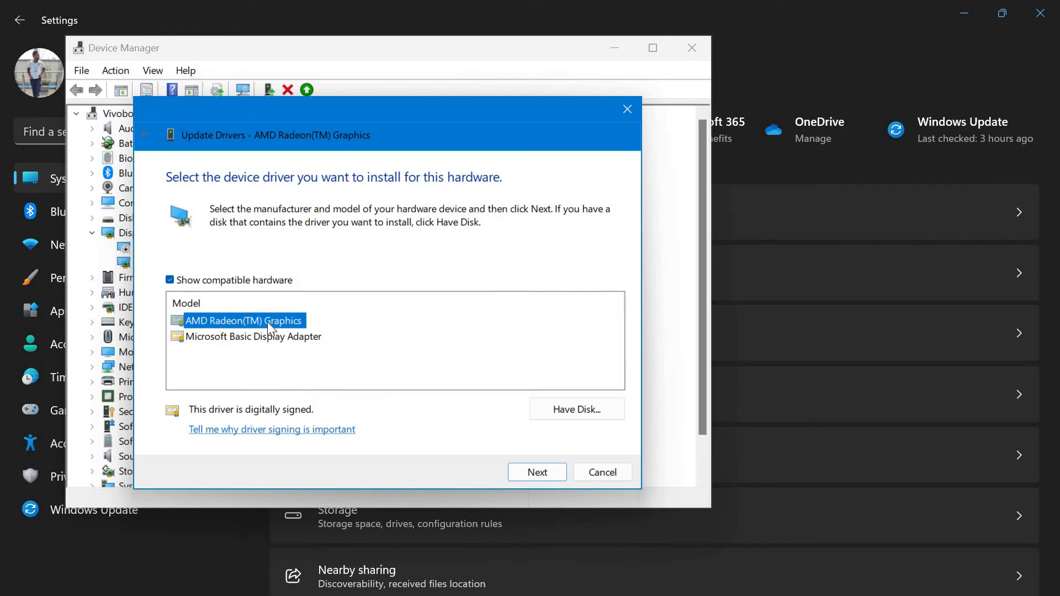
{"action": "left_click", "coordinate": [539, 476]}
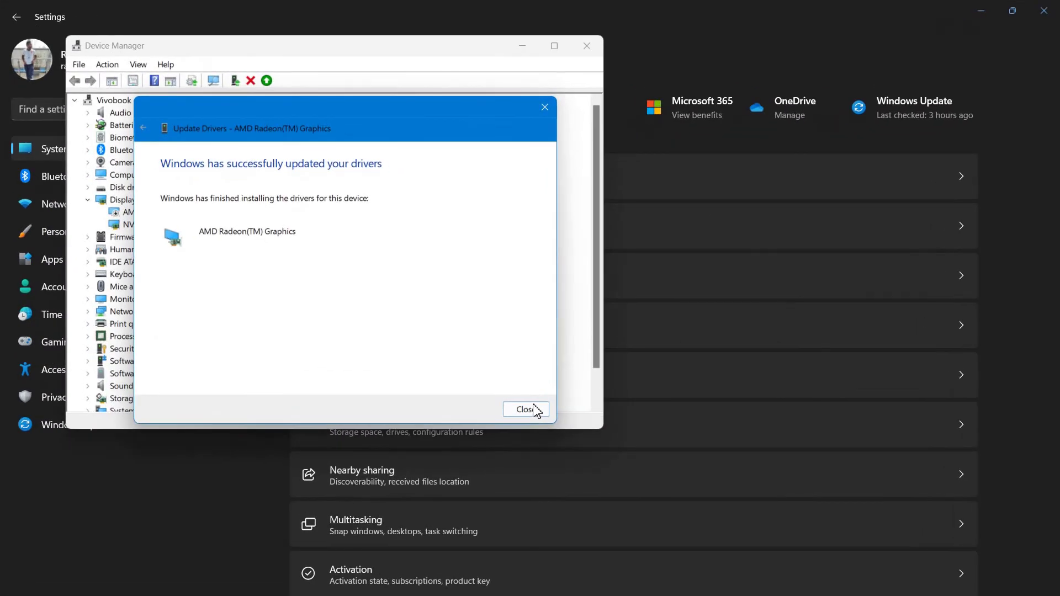
Step: Close the wizard and Device Manager, then confirm Use HDR on and 10-bit HDR via AMD Radeon in Advanced display
{"action": "key", "text": "Return"}
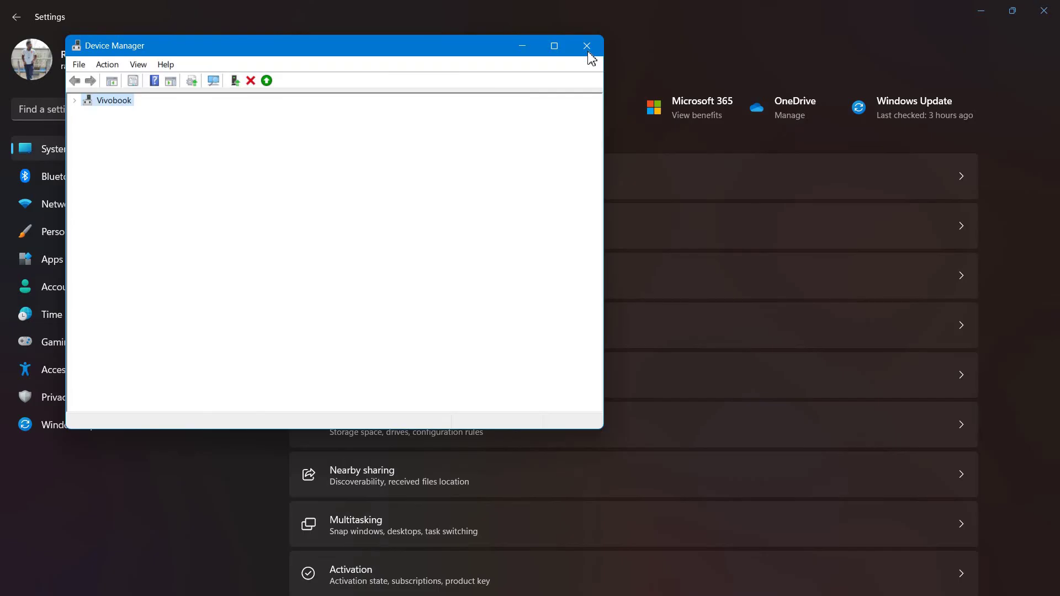
{"action": "key", "text": "alt+F4"}
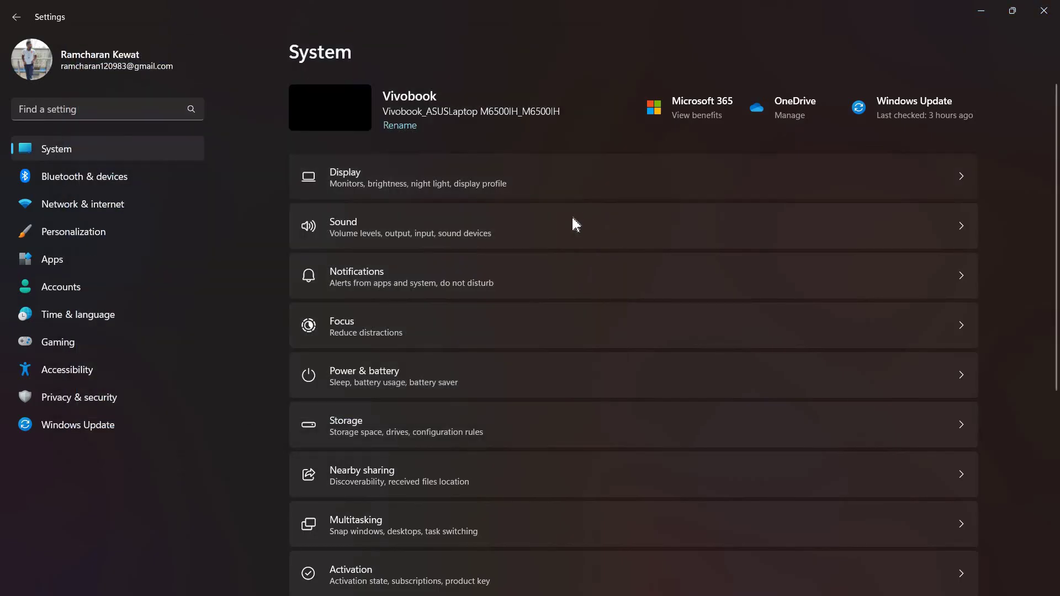
{"action": "left_click", "coordinate": [573, 177]}
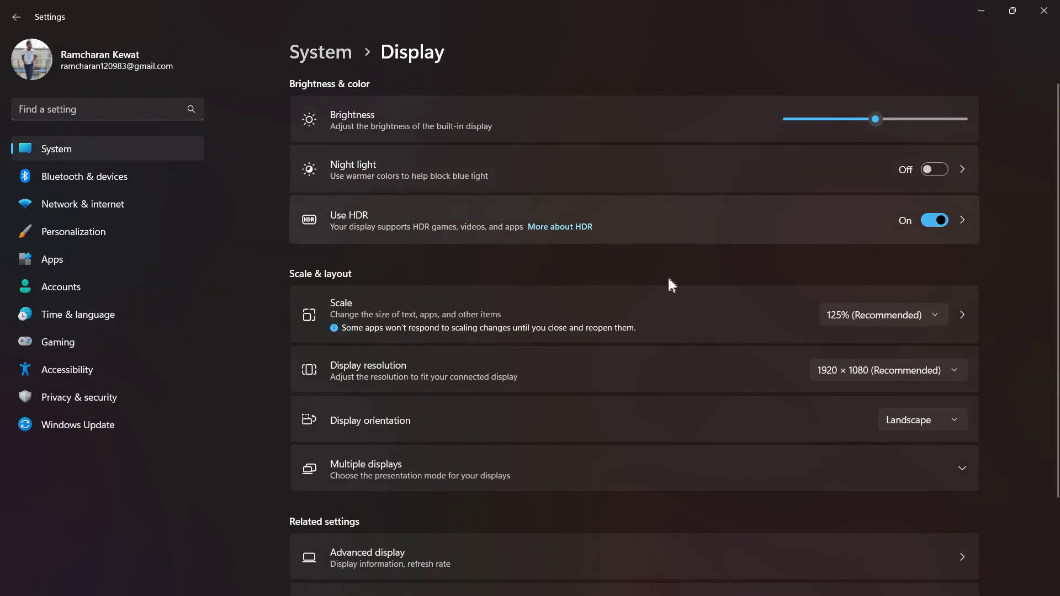
{"action": "left_click", "coordinate": [596, 551]}
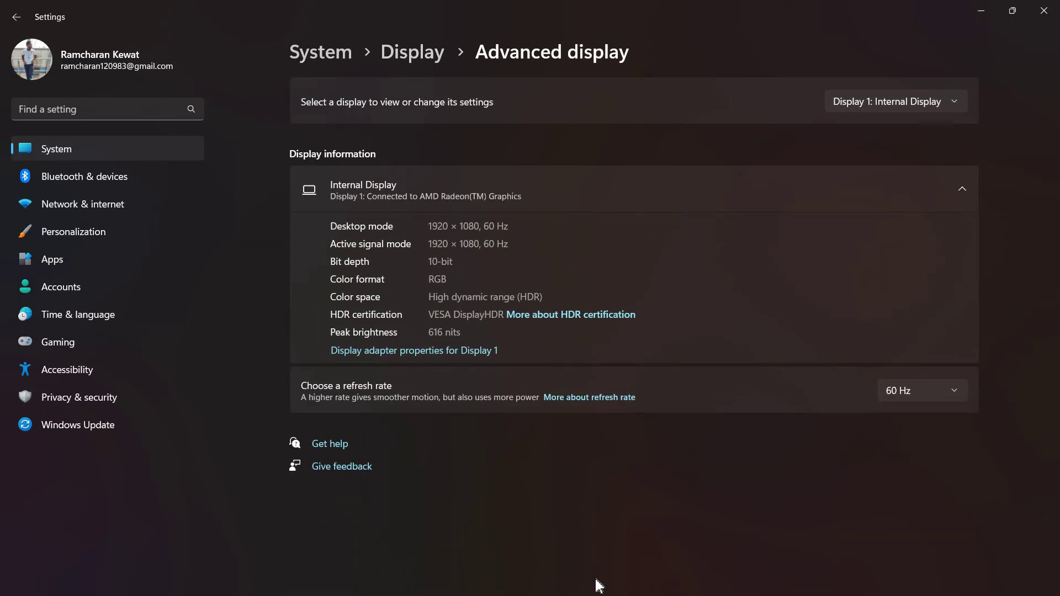
{"action": "key", "text": "super"}
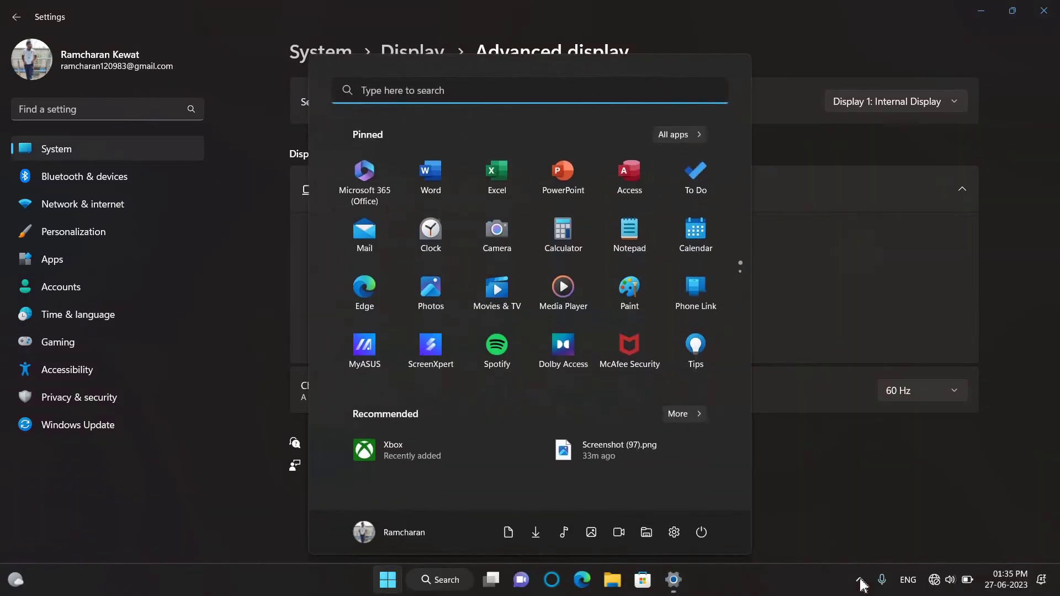